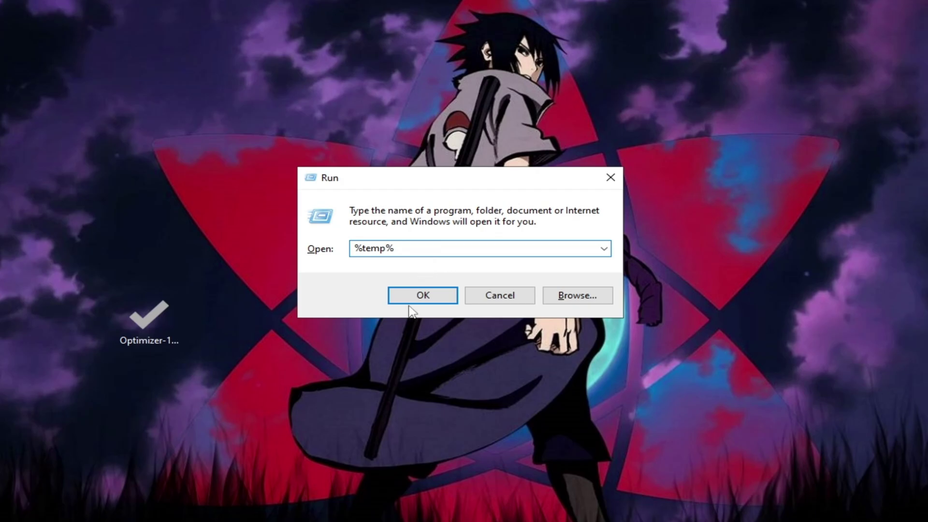
Open the %temp% folder and delete all its contents, skipping every item that is in use
click(420, 296)
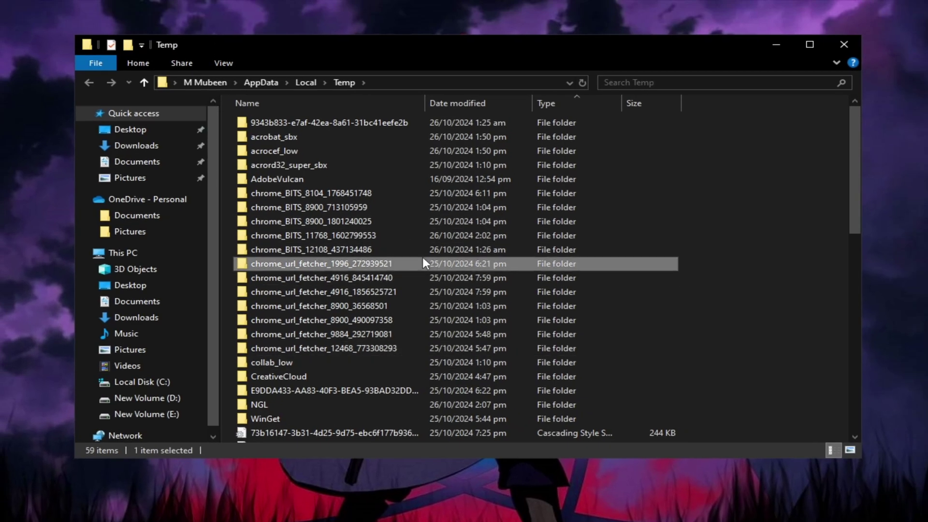
key(ctrl+a)
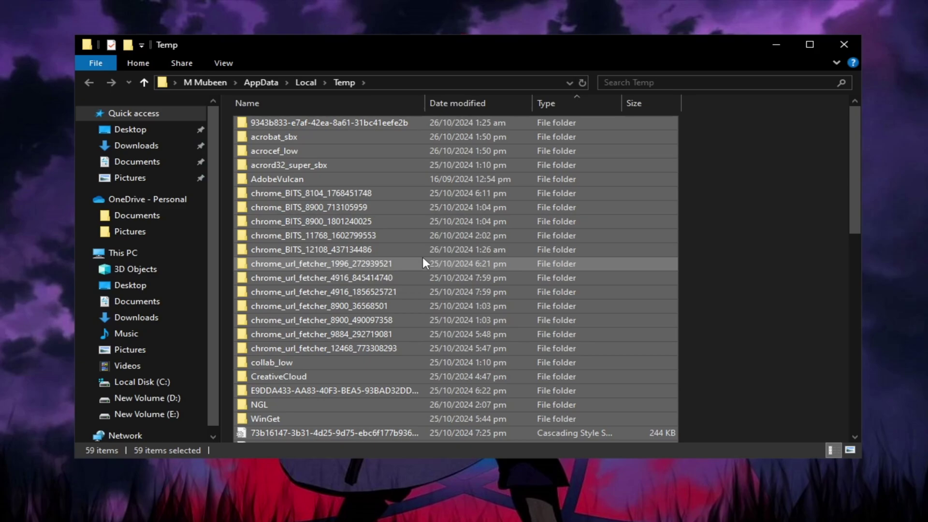
right_click(463, 286)
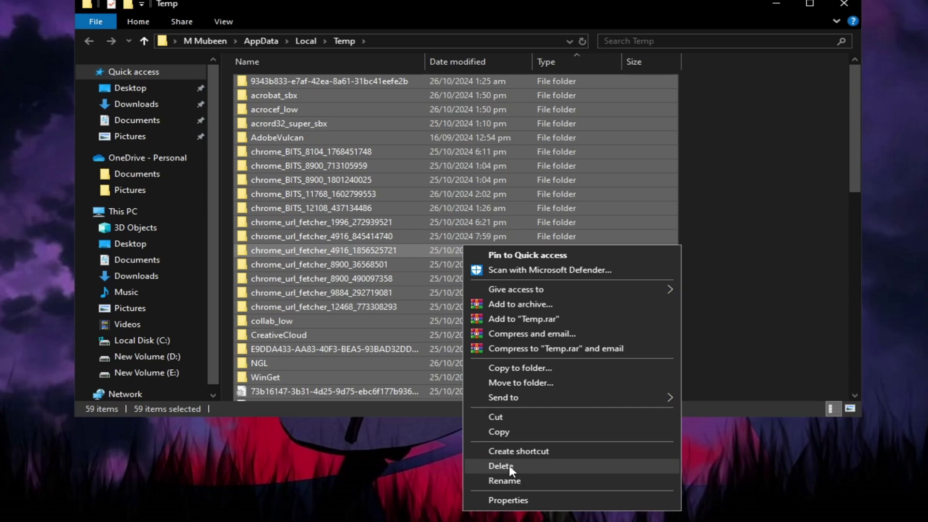
click(501, 466)
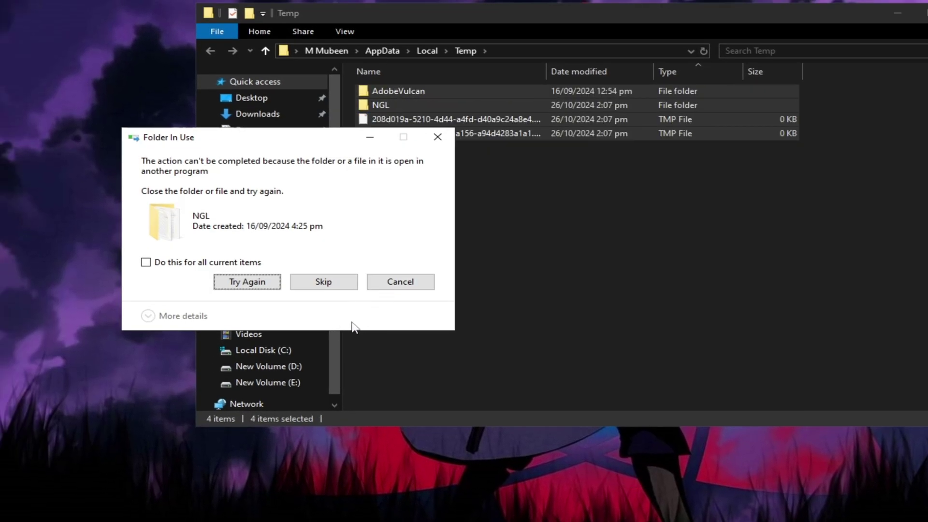
click(146, 262)
click(323, 282)
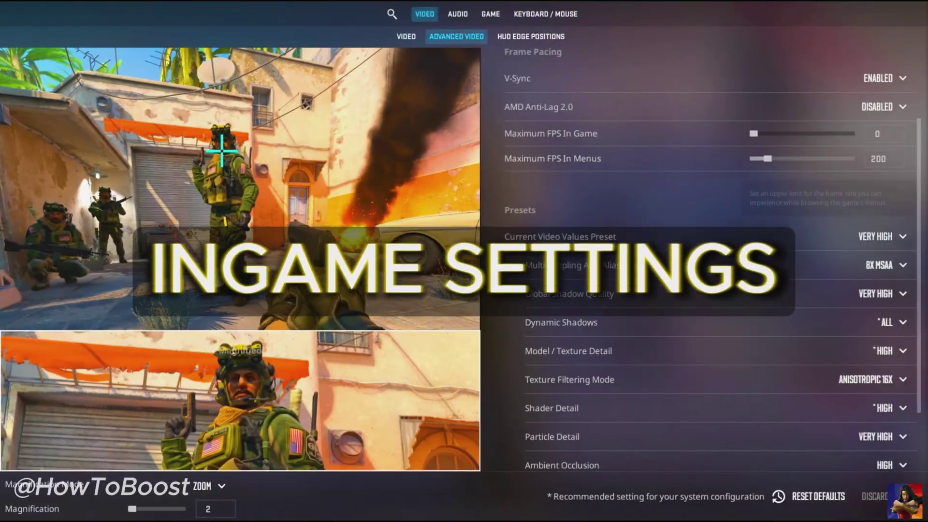
In Counter-Strike 2's advanced video settings, enable Boost Player Contrast
scroll(691, 164, up, 3)
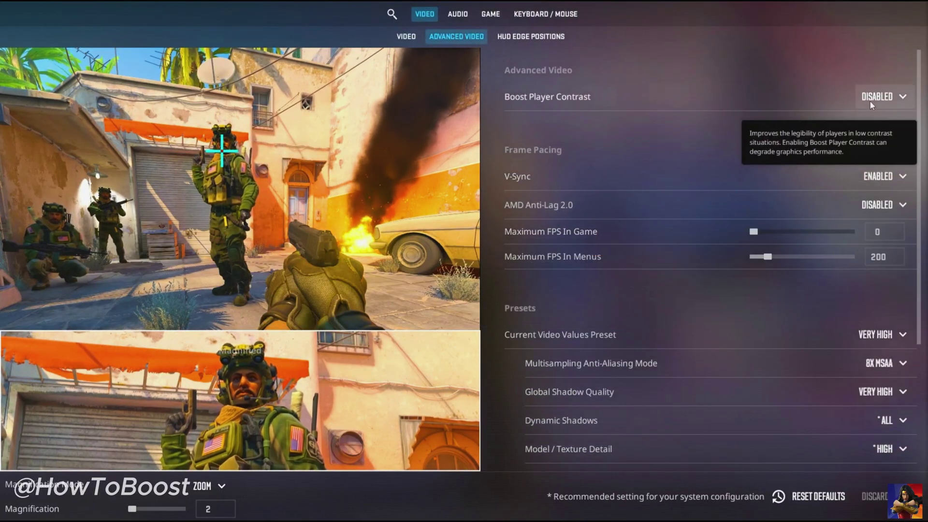
click(869, 101)
click(883, 128)
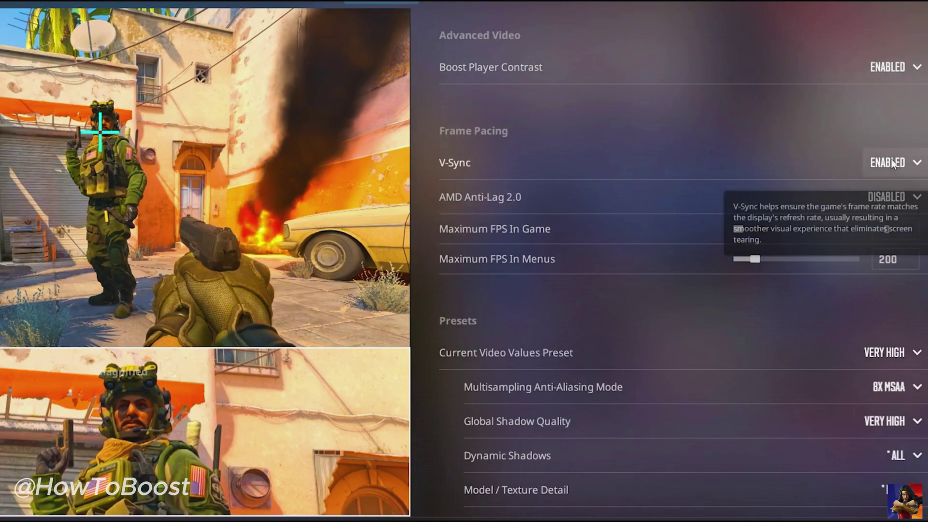
Disable V-Sync and enable AMD Anti-Lag 2.0 in the frame pacing settings
click(893, 163)
click(889, 192)
click(893, 197)
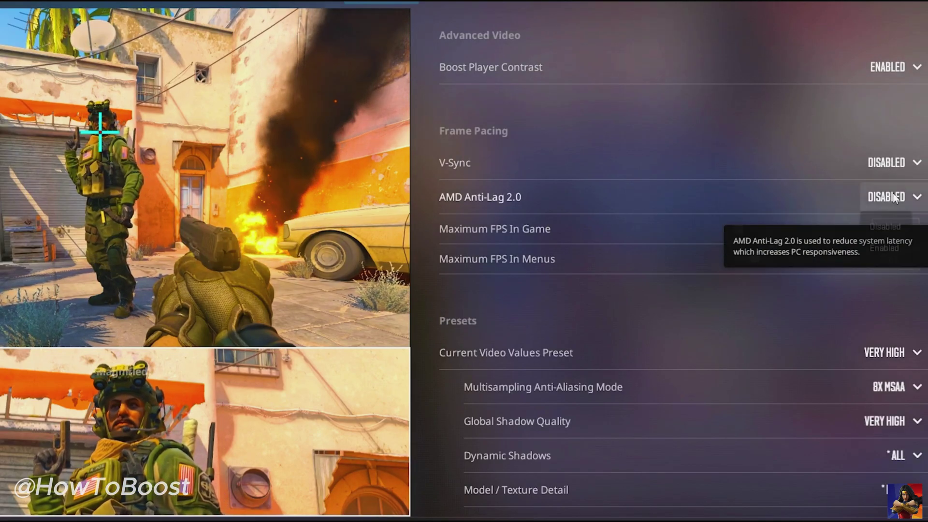
click(891, 248)
Set Maximum FPS In Menus to 60
scroll(875, 306, down, 1)
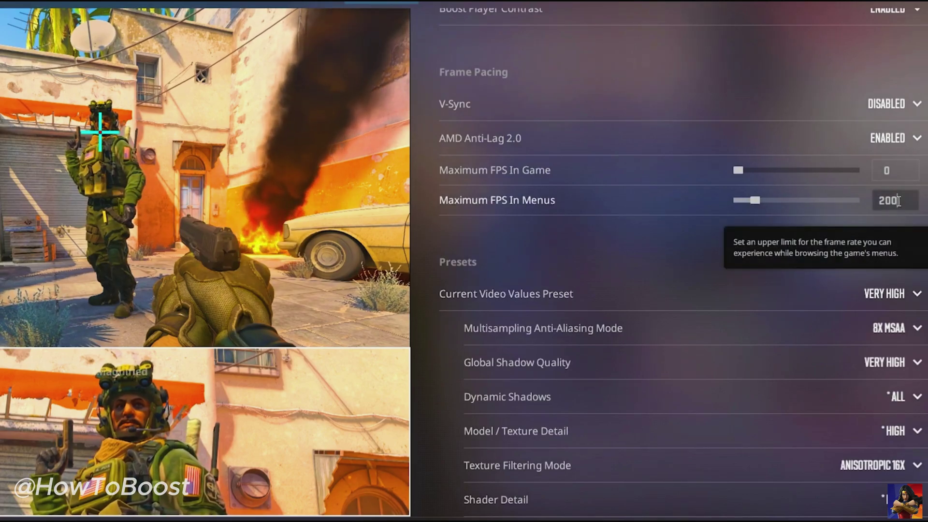
click(898, 200)
key(ctrl+a)
text(60)
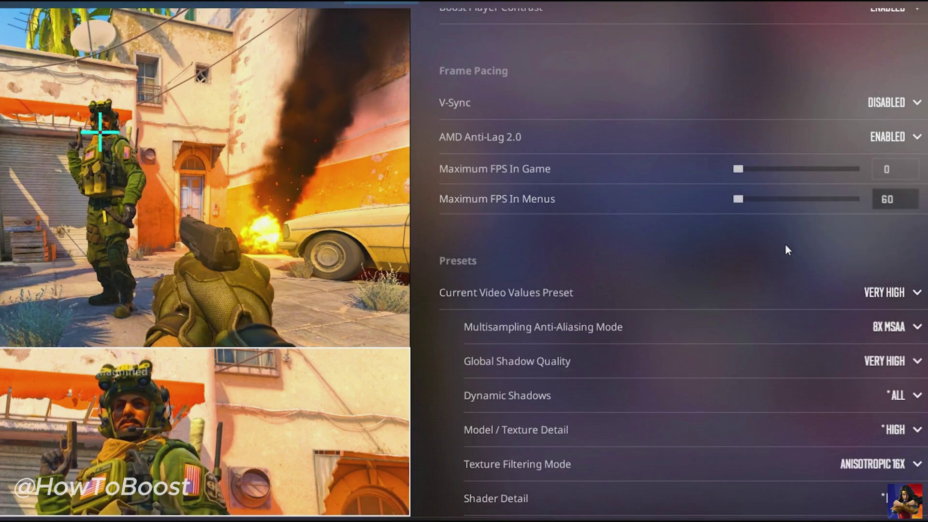
click(892, 294)
click(899, 294)
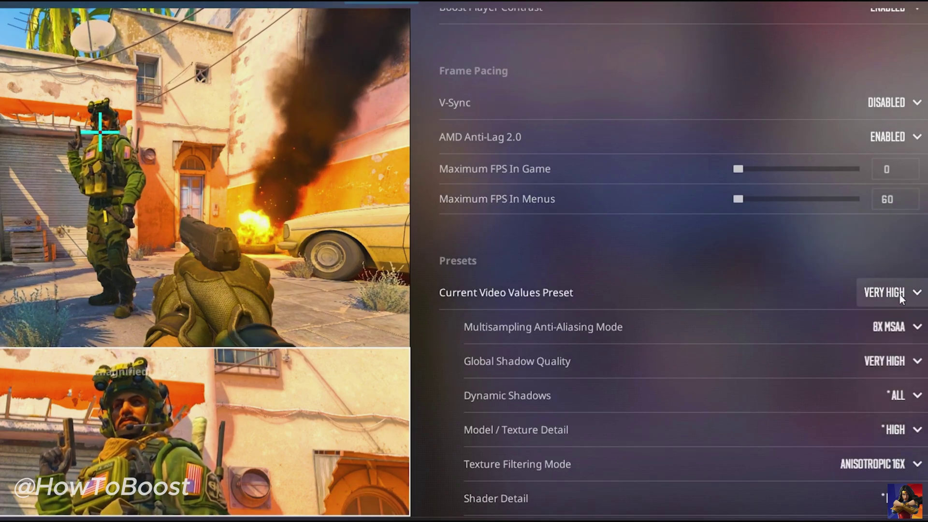
Set Multisampling Anti-Aliasing Mode to None and Global Shadow Quality to Medium
scroll(610, 285, down, 2)
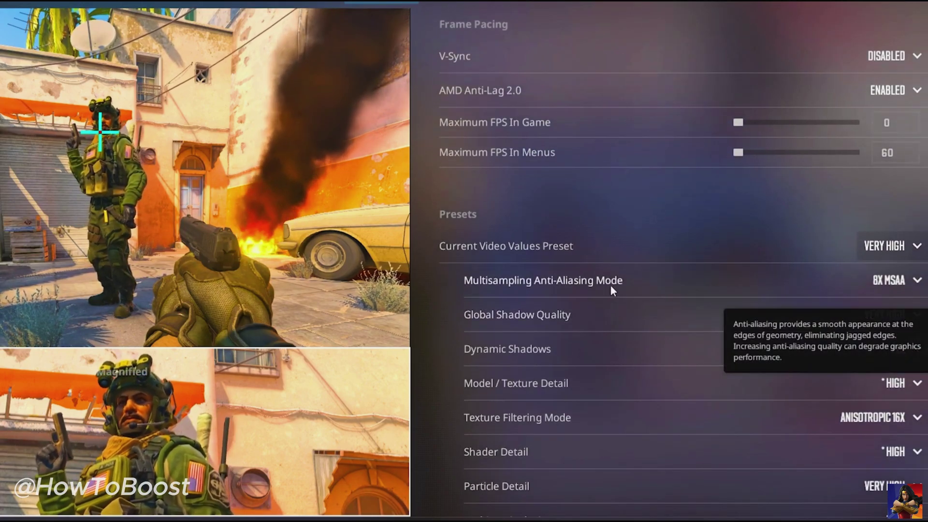
click(895, 281)
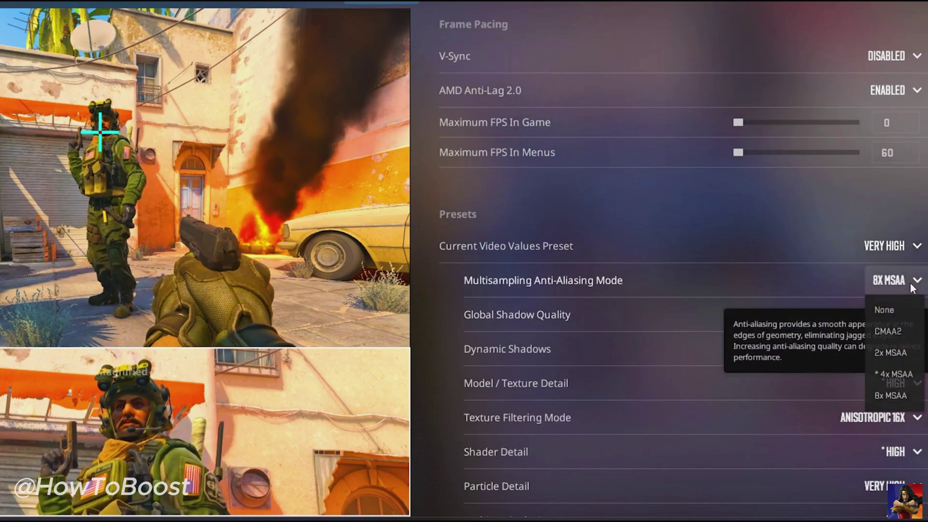
click(894, 311)
click(890, 314)
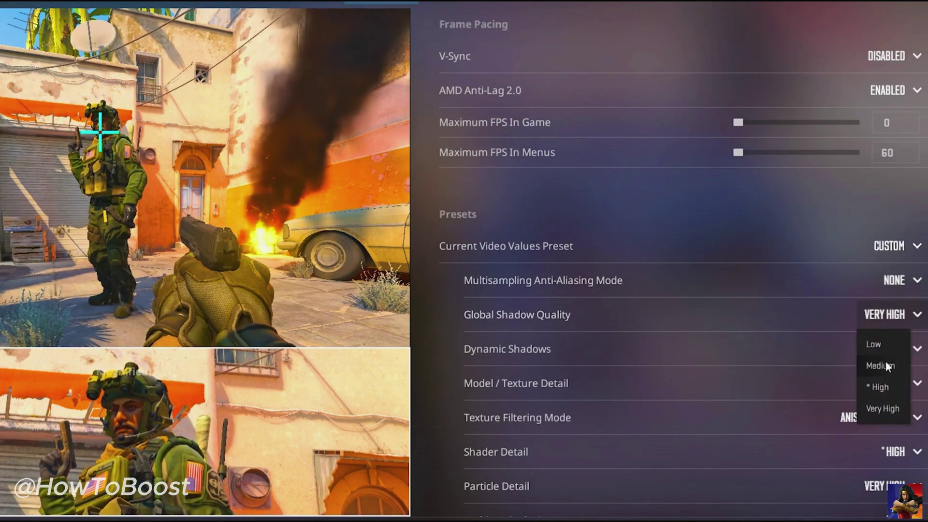
click(888, 366)
Set Dynamic Shadows to Sun Only and Model / Texture Detail to Medium
click(897, 349)
click(899, 362)
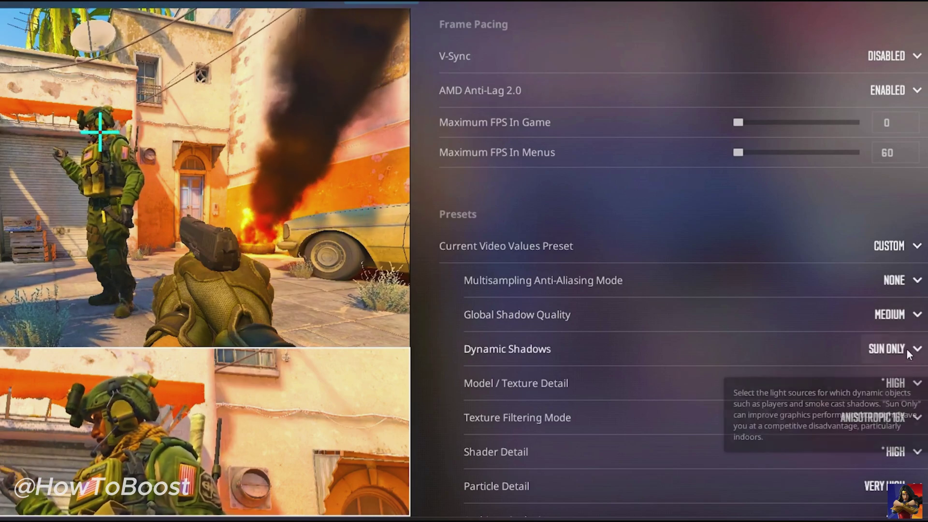
scroll(906, 338, down, 3)
click(903, 315)
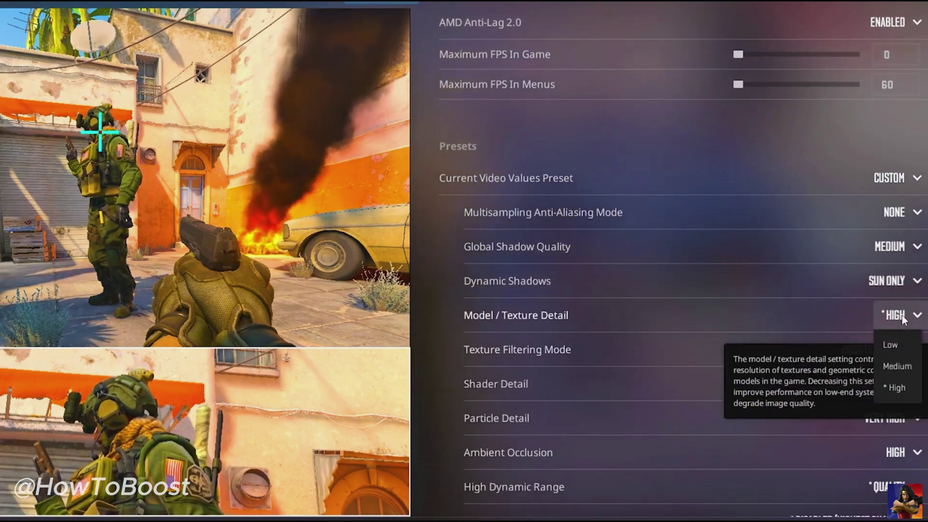
click(897, 366)
Set Texture Filtering Mode to Bilinear and Shader Detail to Low
click(893, 351)
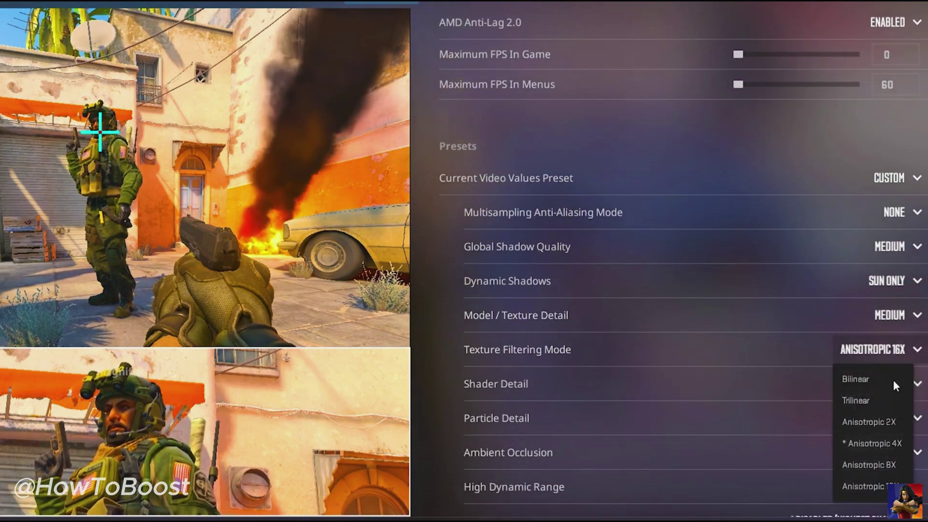
click(894, 380)
scroll(903, 376, down, 2)
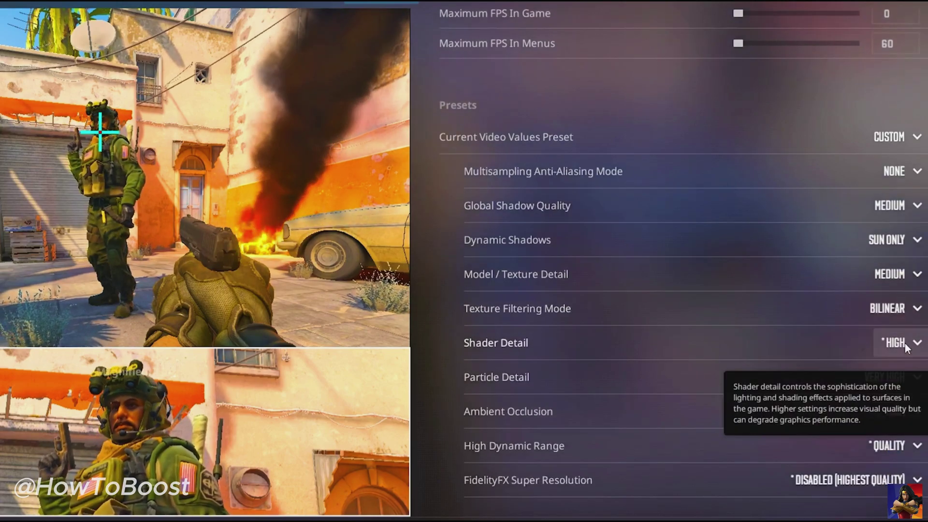
click(903, 343)
click(903, 370)
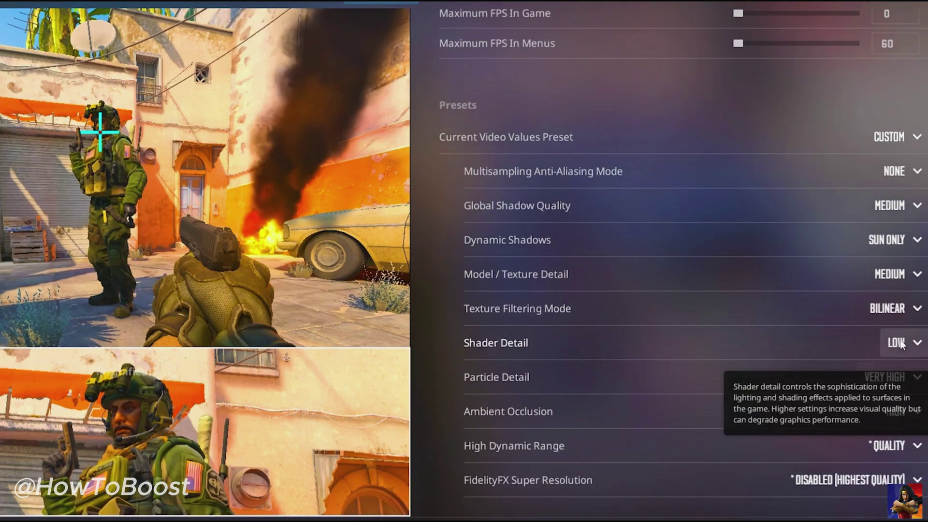
Set Particle Detail to Medium and Ambient Occlusion to Disabled
click(905, 380)
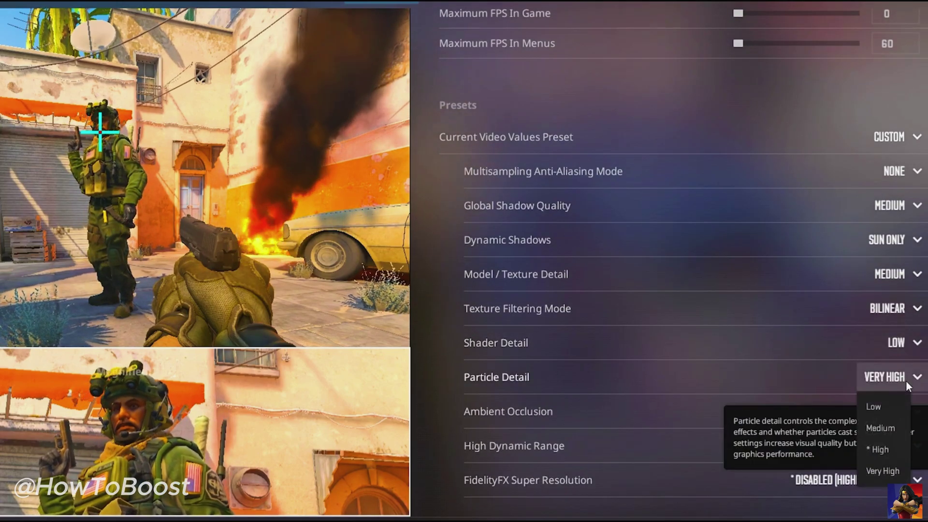
click(893, 428)
click(903, 412)
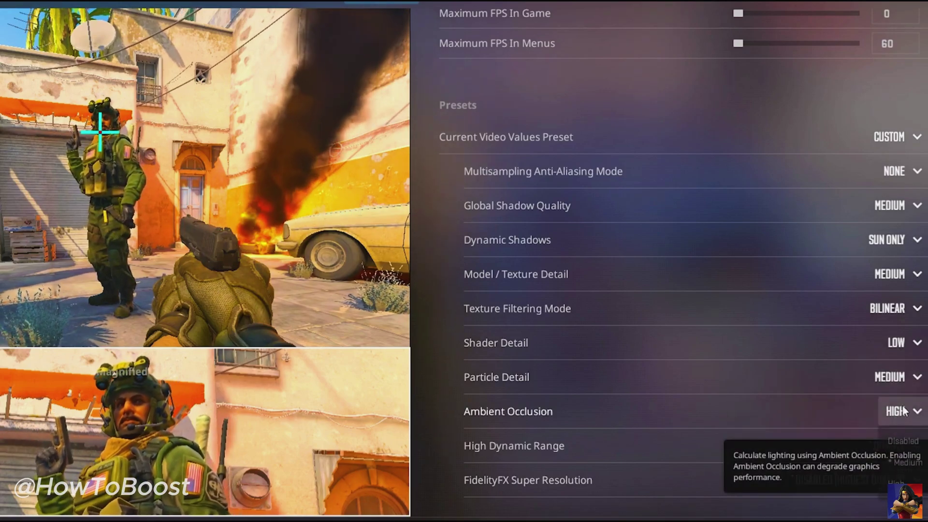
click(902, 441)
Set High Dynamic Range to Performance and FidelityFX Super Resolution to Disabled (Highest Quality)
click(898, 445)
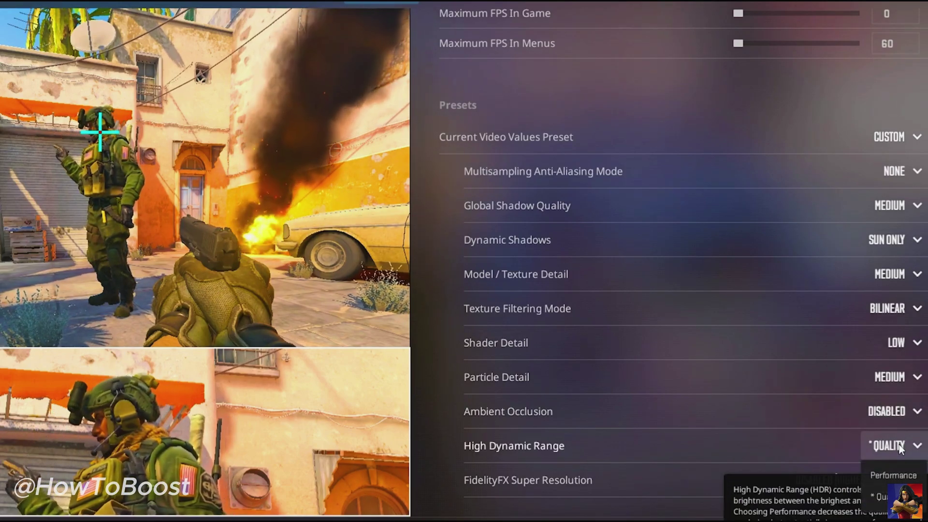
click(892, 475)
click(865, 478)
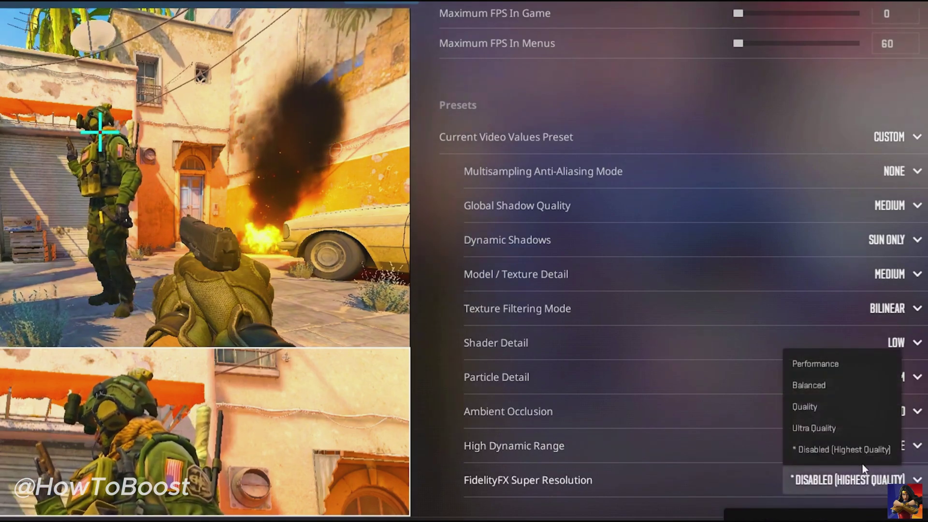
click(851, 456)
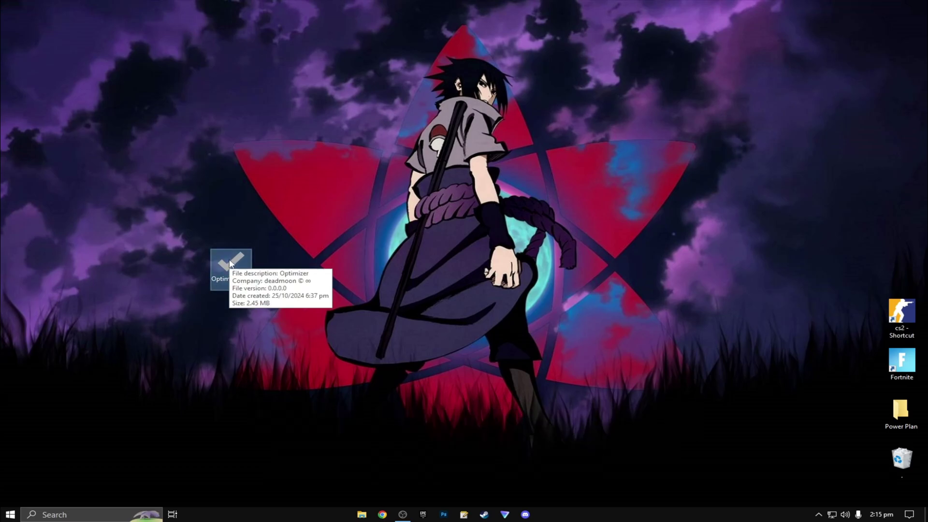
Launch Optimizer from the desktop and turn on Optimize Performance, Show all notification icons, Remove menus delay and Optimizer Network
double_click(230, 262)
click(391, 322)
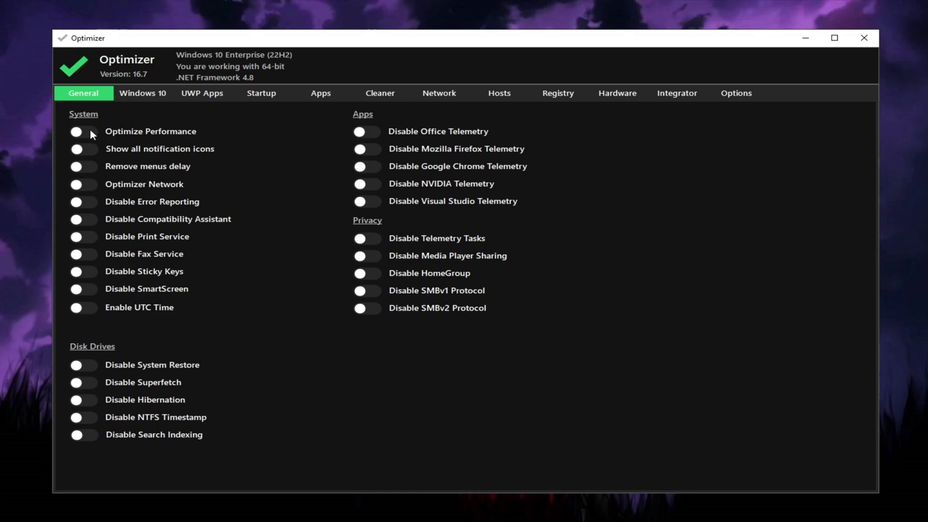
click(91, 130)
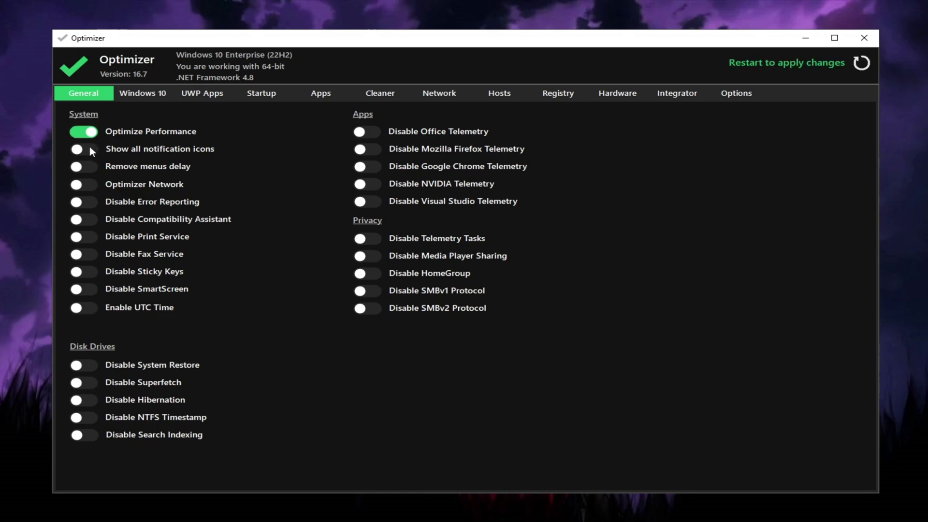
click(89, 148)
click(82, 166)
click(80, 187)
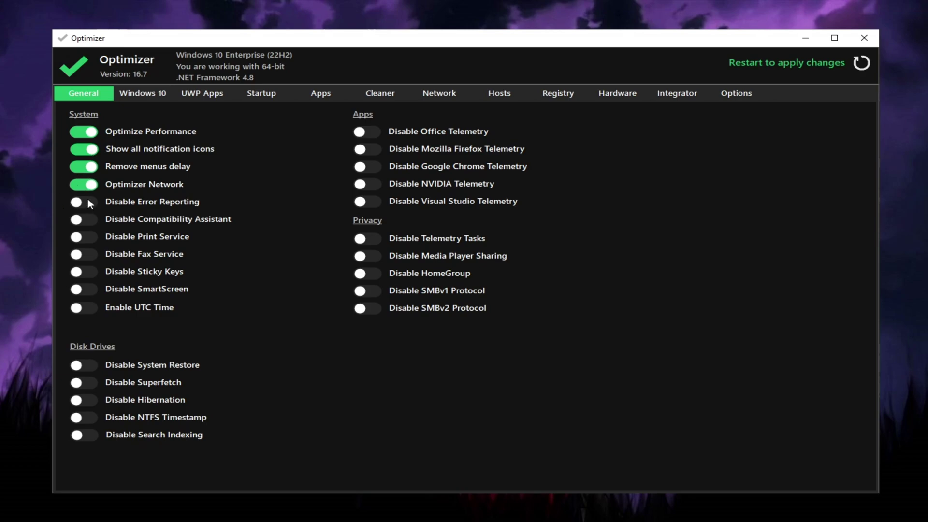
Disable Error Reporting, Compatibility Assistant, Print Service, Fax Service, Sticky Keys and SmartScreen, and enable UTC Time
click(83, 201)
click(82, 220)
click(81, 238)
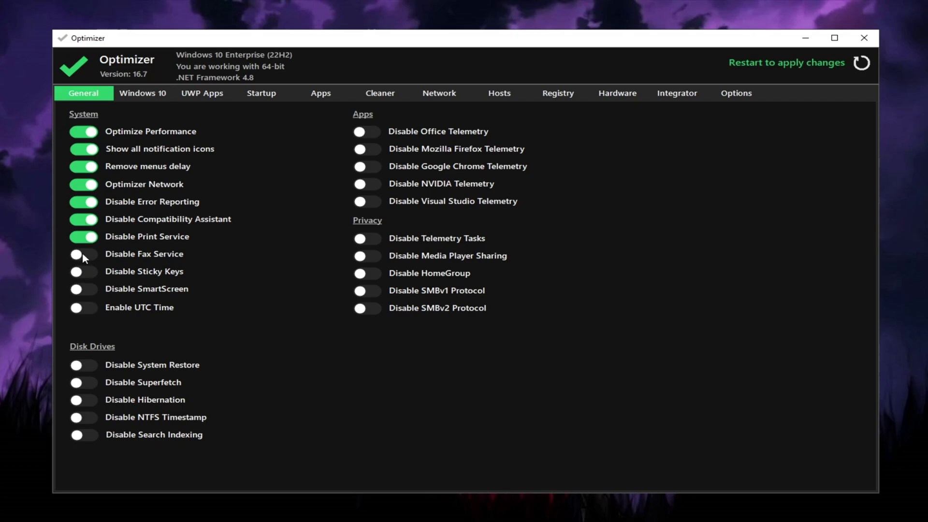
click(82, 254)
click(86, 312)
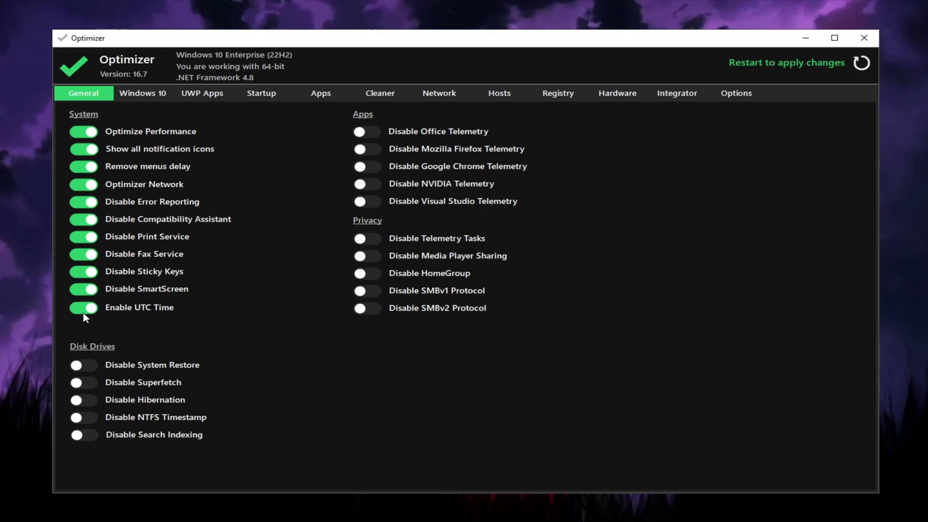
Disable telemetry for Office, Mozilla Firefox, Google Chrome, NVIDIA and Visual Studio
click(361, 133)
click(368, 151)
click(362, 135)
click(361, 168)
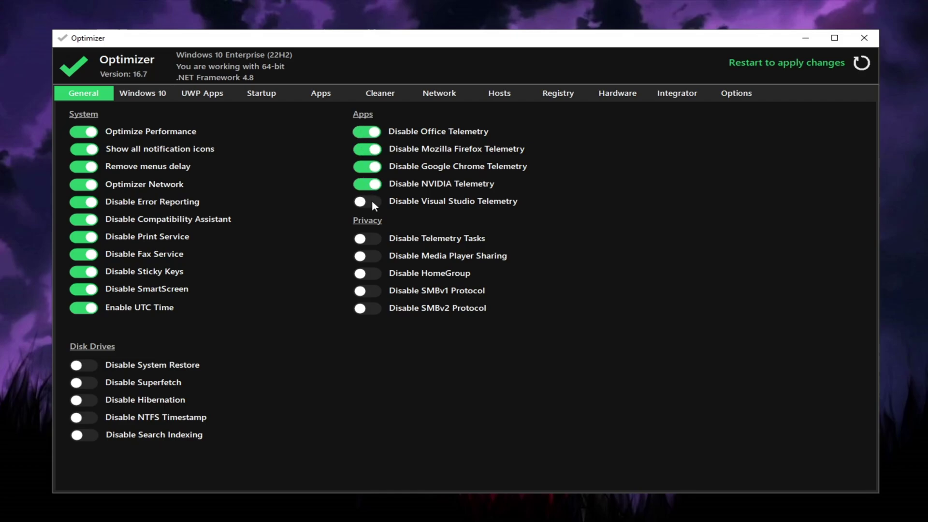
click(367, 202)
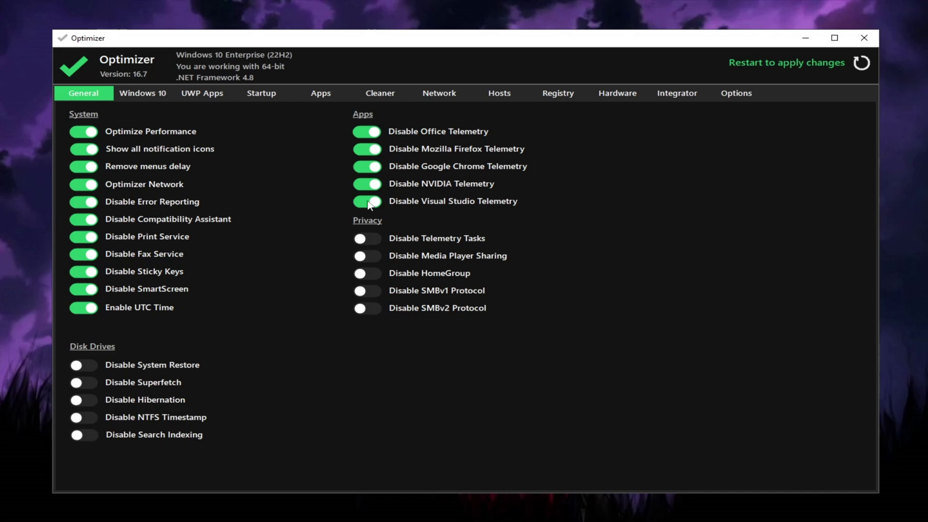
Disable Telemetry Tasks, Media Player Sharing, HomeGroup, SMBv1 Protocol and SMBv2 Protocol in the privacy options
click(373, 257)
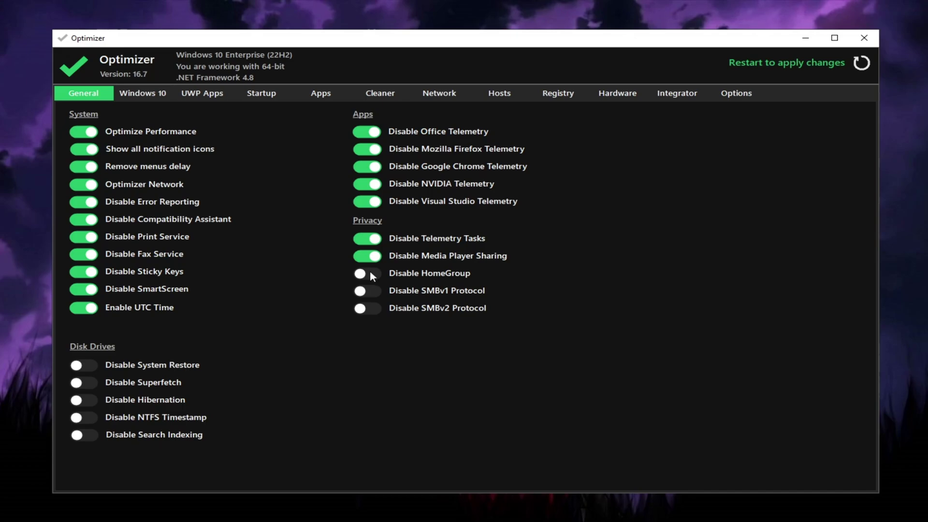
click(368, 273)
click(370, 309)
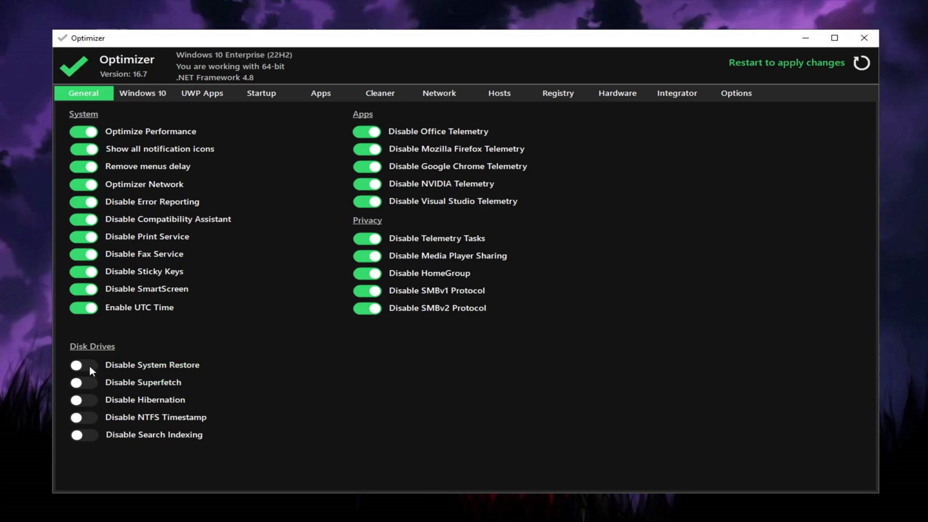
Disable Superfetch, Hibernation and NTFS Timestamp in the disk drive options
click(82, 383)
click(89, 401)
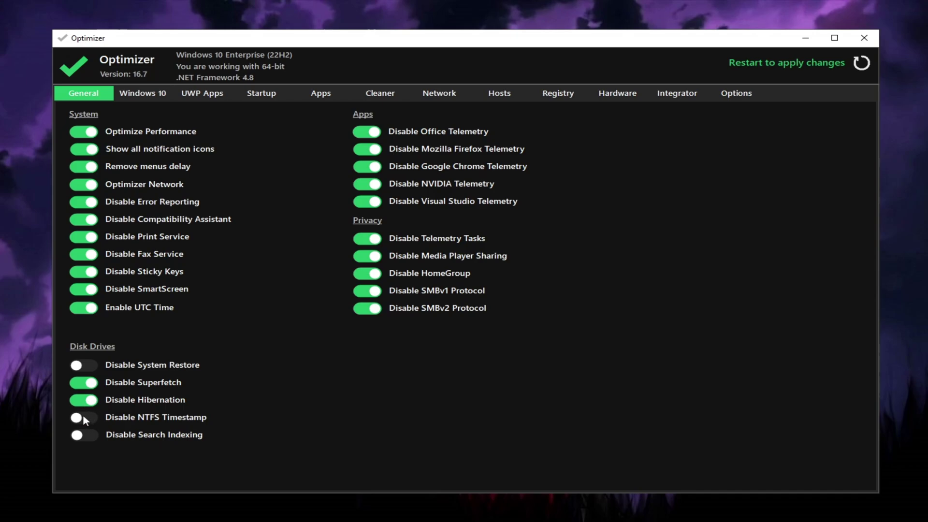
click(84, 419)
In the Windows 10 privacy options, disable Telemetry Services, Cortana, News & Interests, Start Menu Ads, Edge Telemetry and Edge Discover, and turn on Enhance Privacy
click(152, 97)
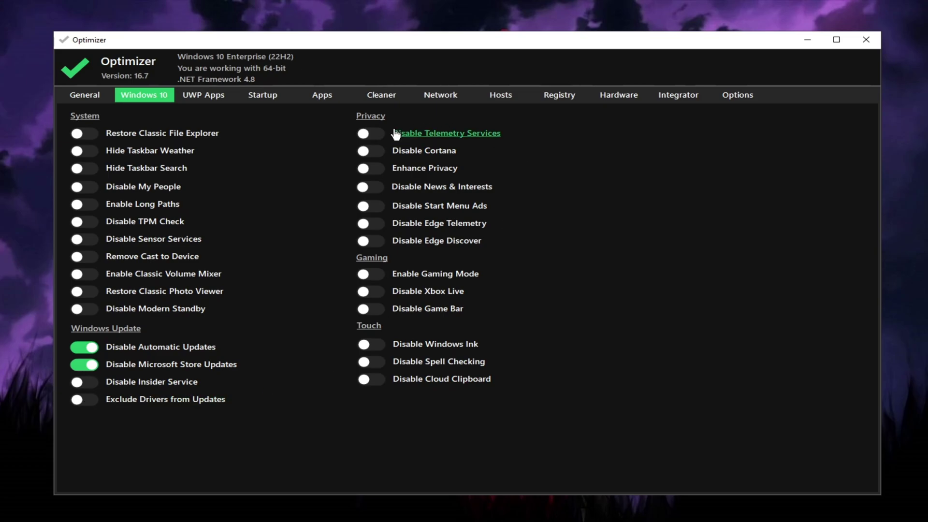
click(366, 137)
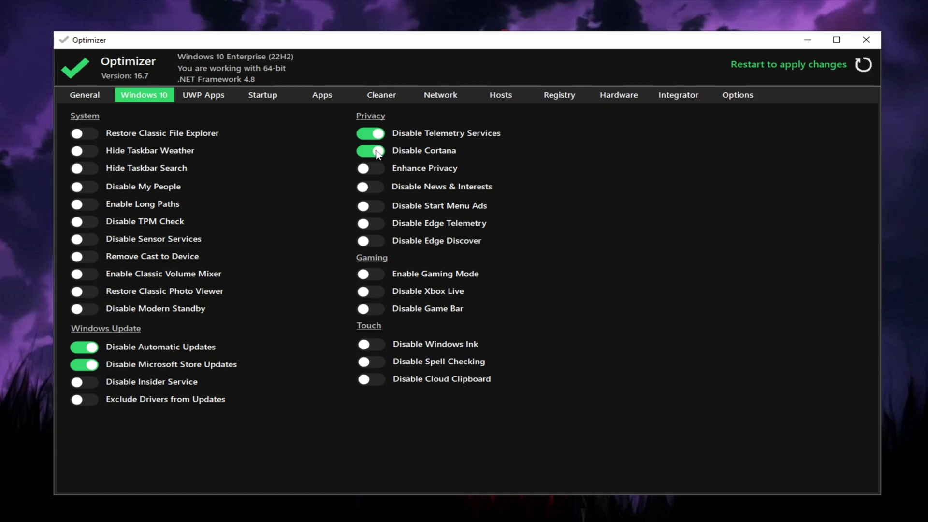
click(368, 168)
click(367, 187)
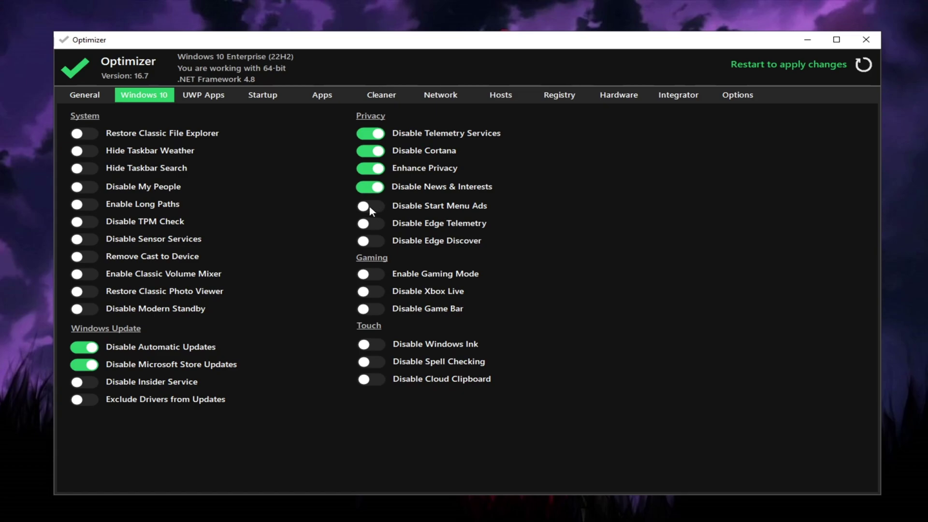
click(370, 206)
click(367, 224)
click(363, 240)
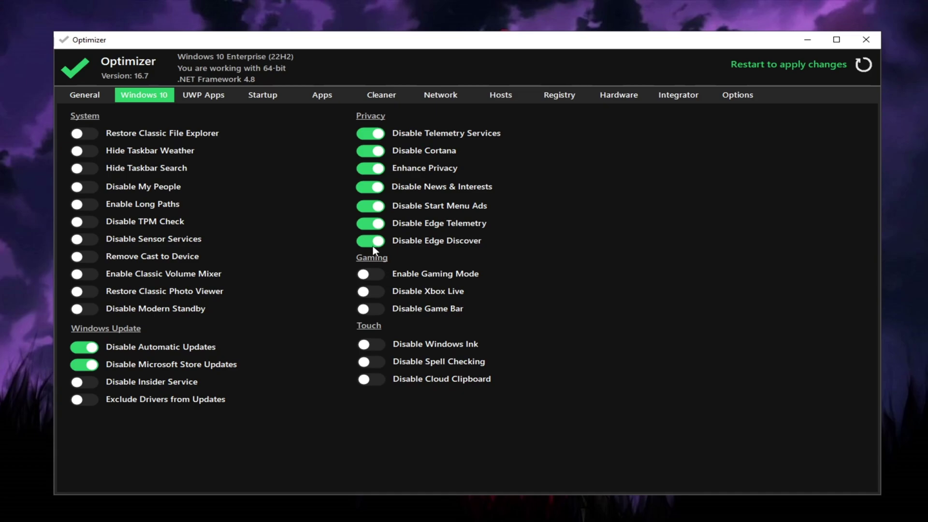
Enable Gaming Mode and disable Xbox Live and Game Bar in the gaming options
click(375, 279)
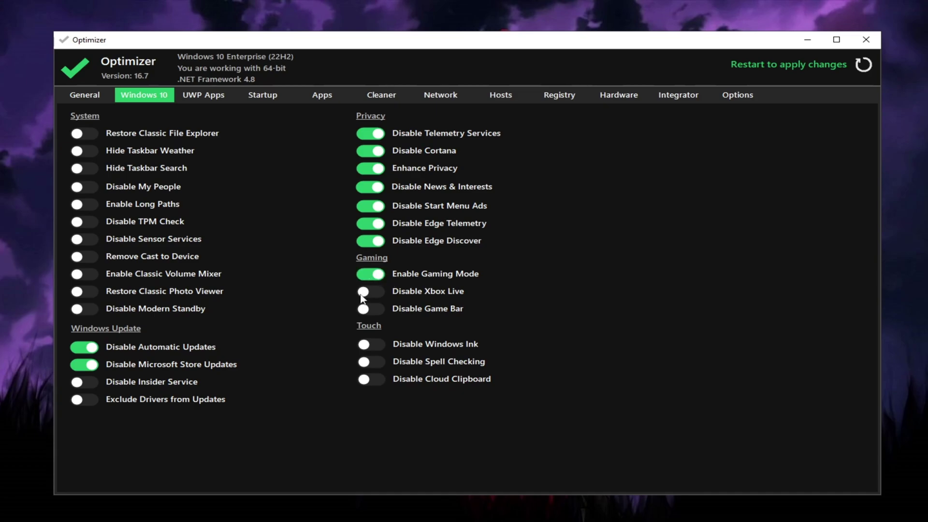
click(367, 293)
click(371, 313)
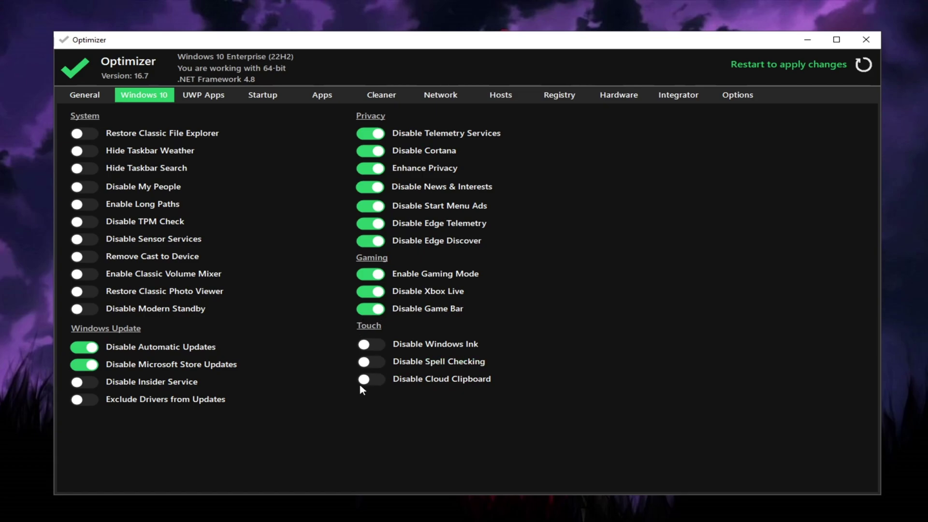
Launch Windows Disk Clean-up for drive C: from the Cleaner section and move its window clear of the cleaning list
click(365, 95)
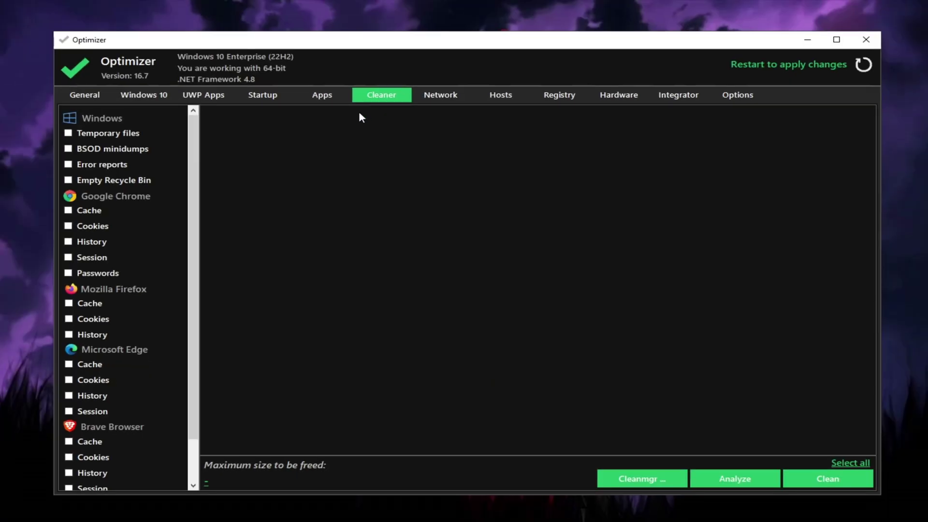
click(634, 481)
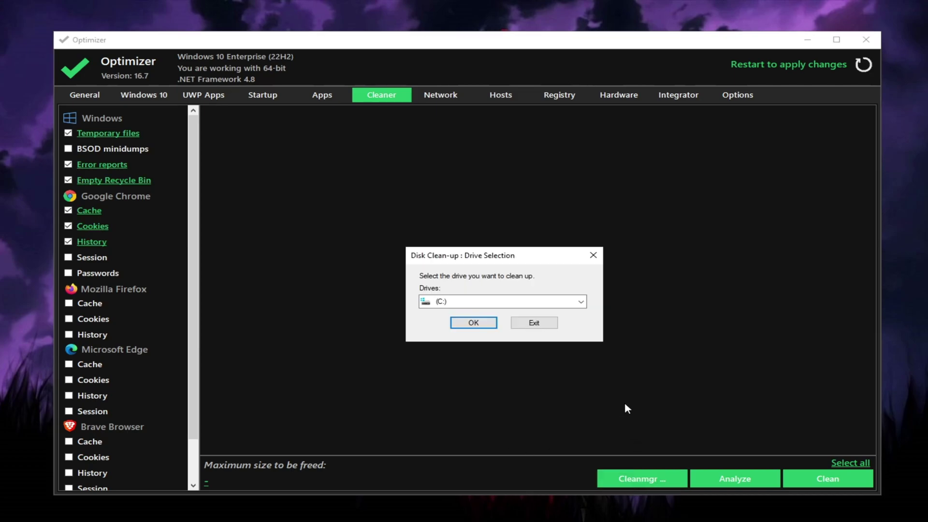
click(468, 322)
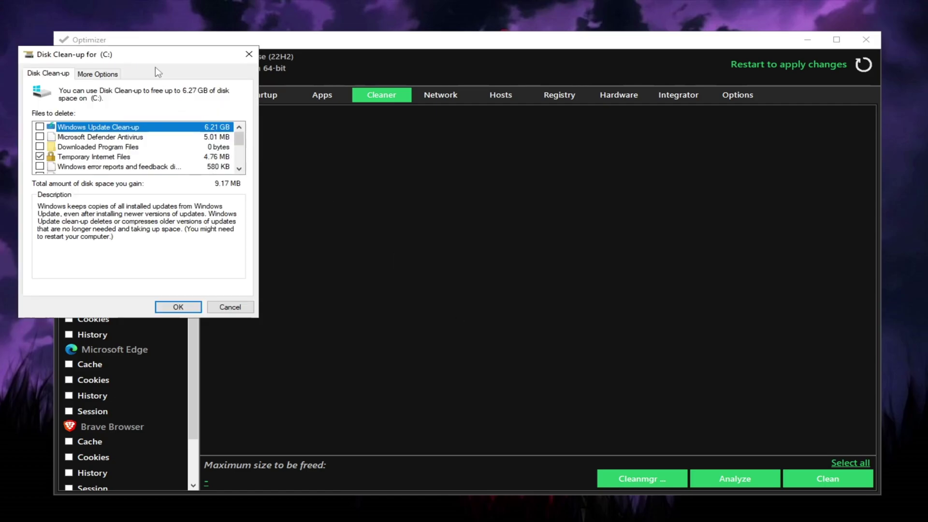
drag(152, 59, 506, 111)
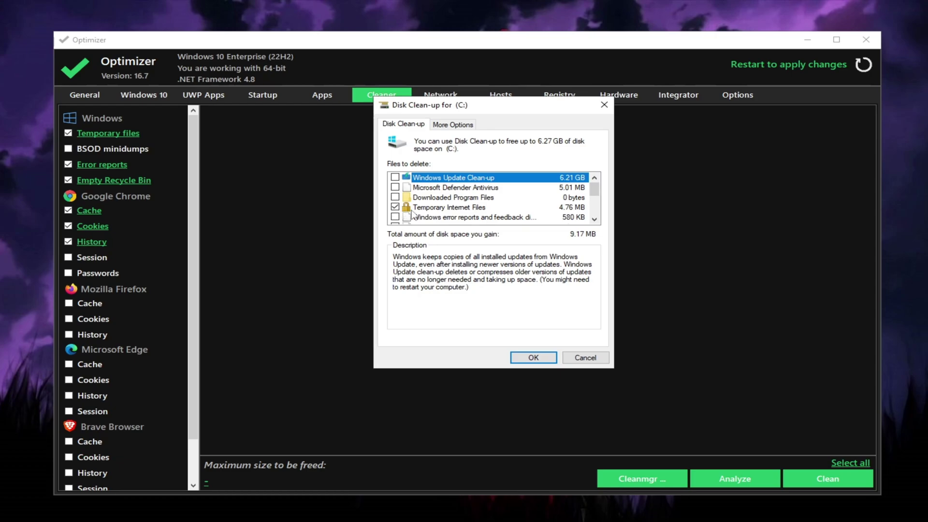
Add Windows error reports and Delivery Optimisation Files to the clean-up selection, keep DirectX Shader Cache included, and delete the selected files
drag(591, 186, 596, 192)
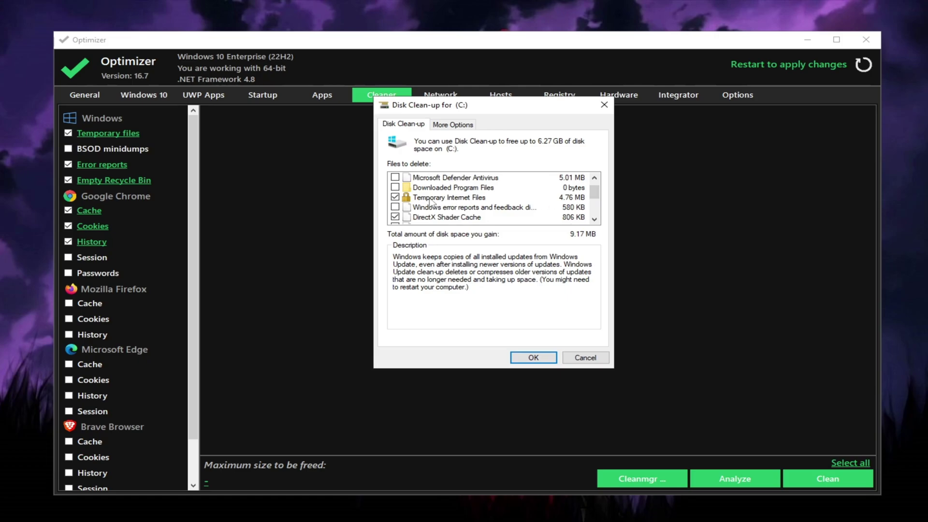
click(397, 208)
click(399, 217)
click(399, 218)
drag(594, 195, 599, 203)
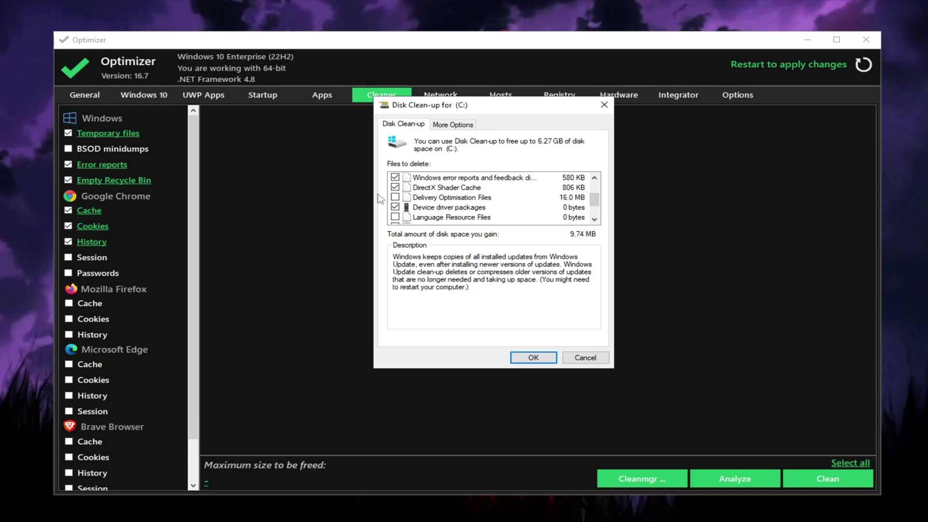
click(396, 198)
drag(595, 199, 596, 207)
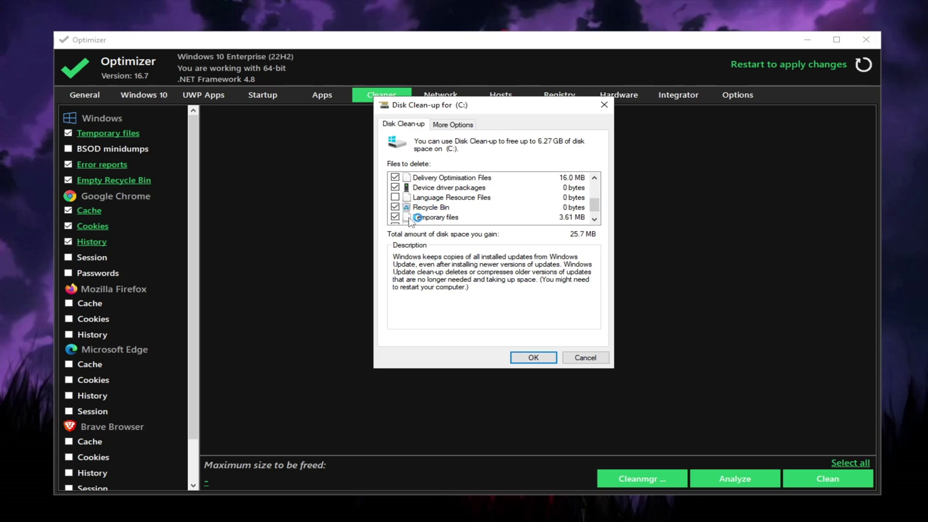
drag(598, 203, 599, 209)
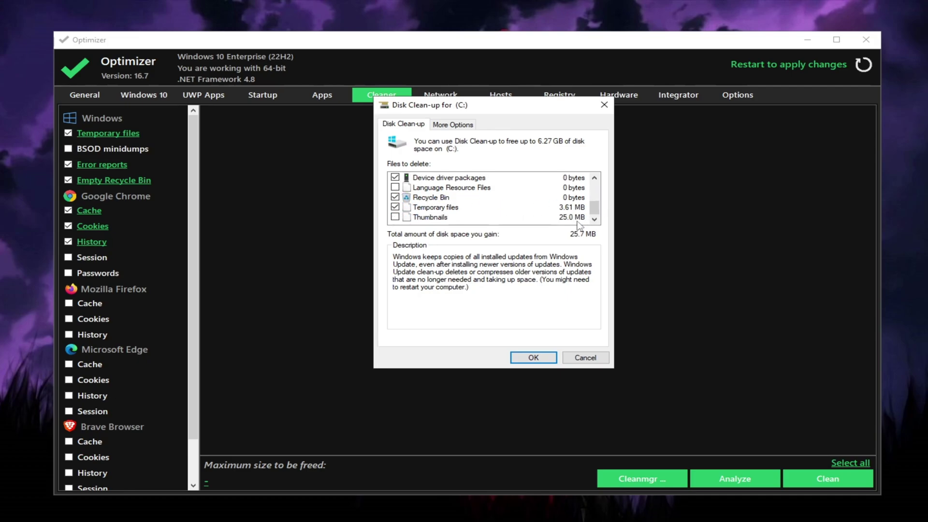
click(533, 358)
click(530, 315)
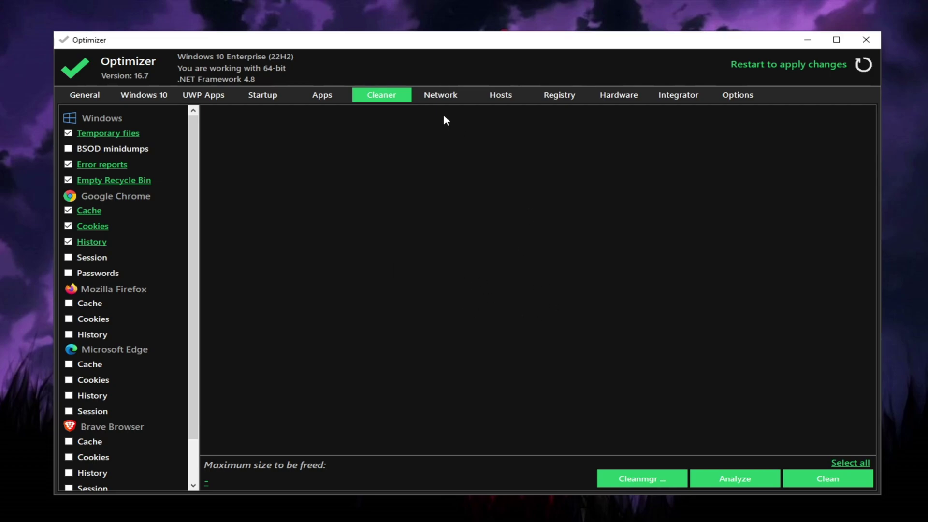
Flush the DNS cache in the network settings
click(424, 100)
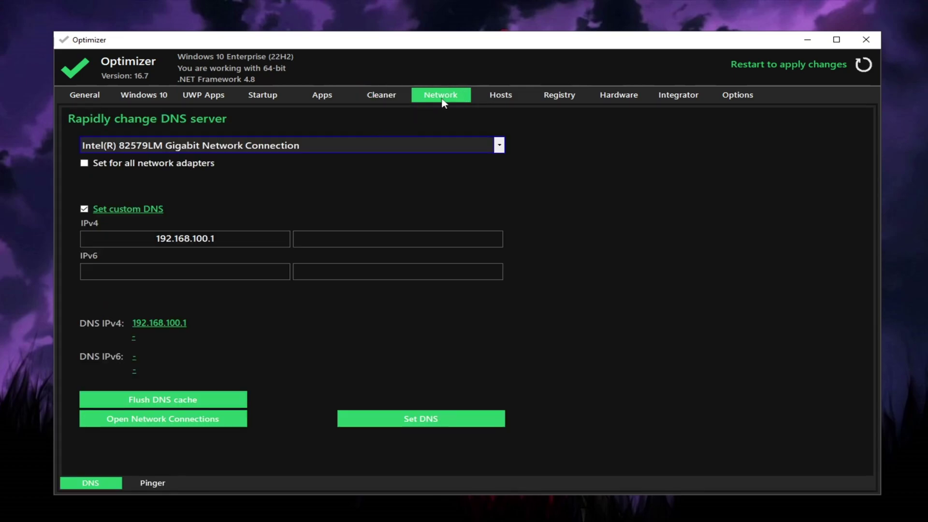
click(172, 401)
click(543, 349)
Run the fix for common registry issues with all items enabled
click(566, 95)
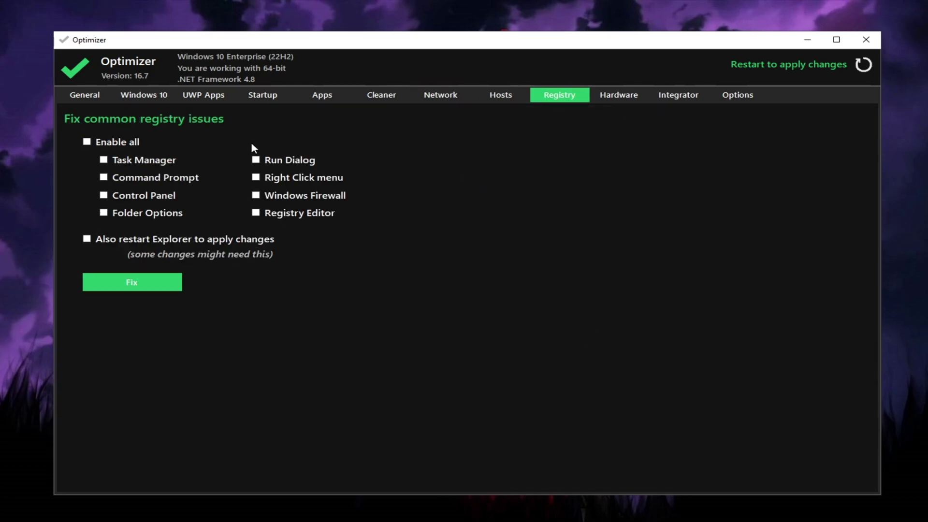
click(89, 142)
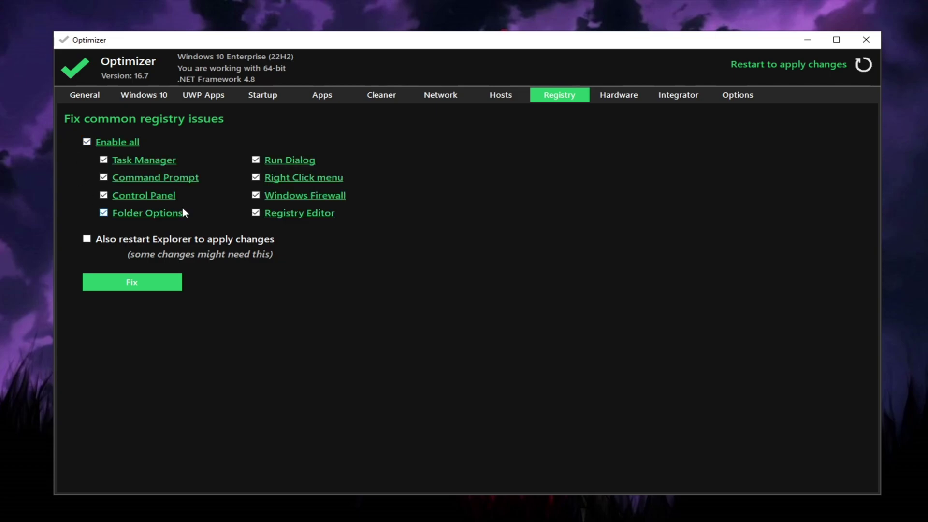
click(133, 285)
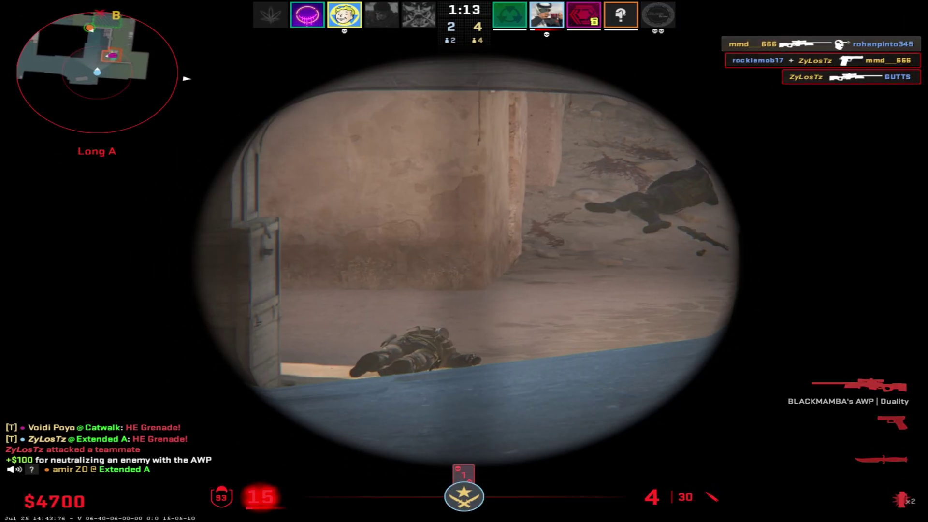
right_click(465, 261)
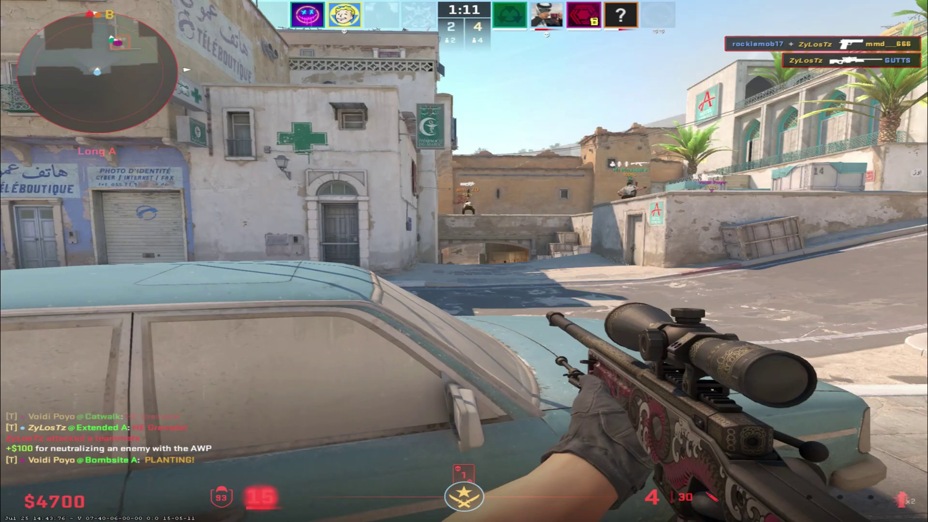
right_click(464, 261)
click(464, 261)
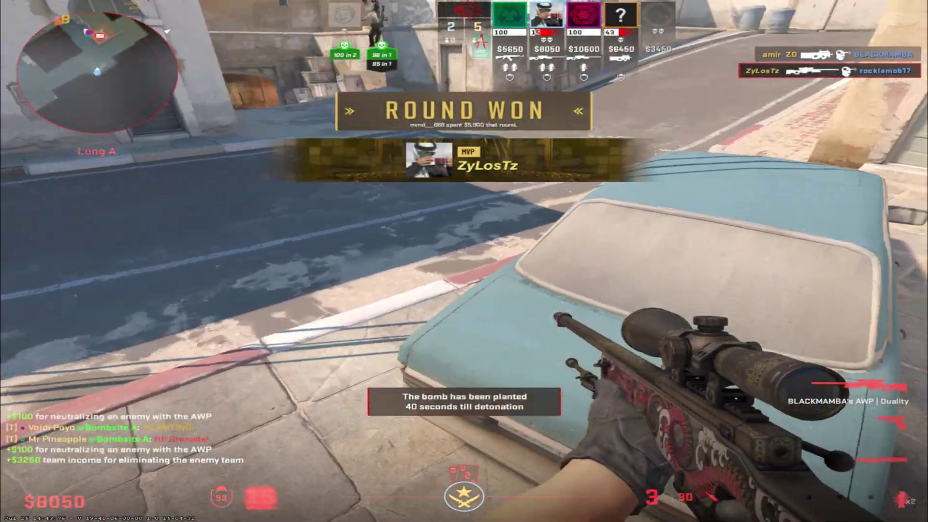
key(r)
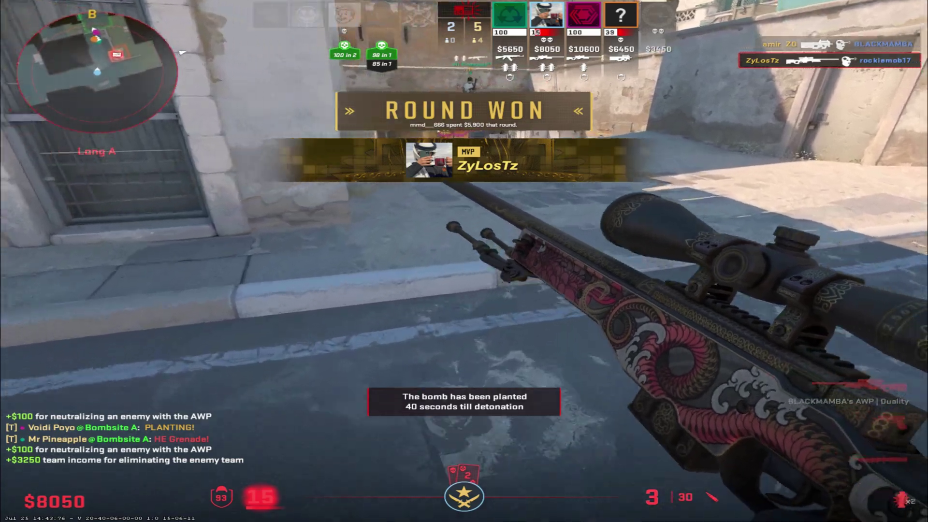
key(2)
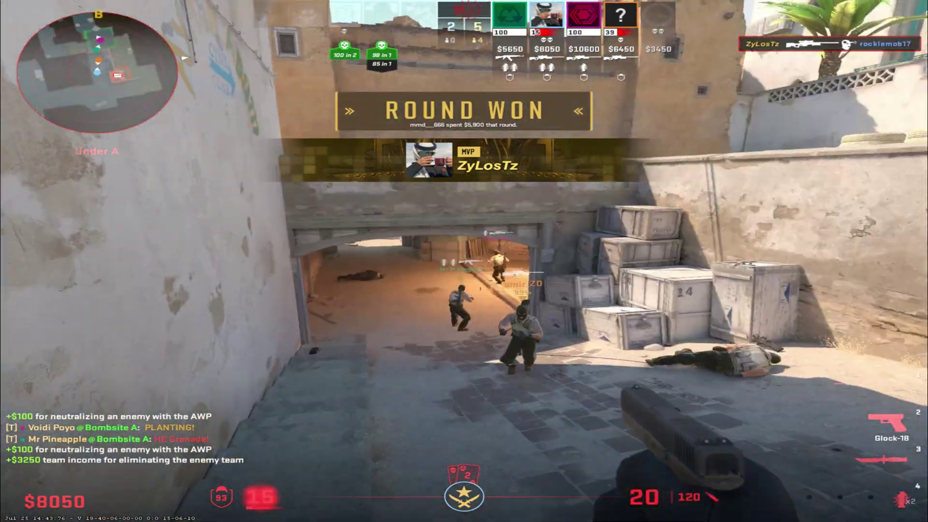